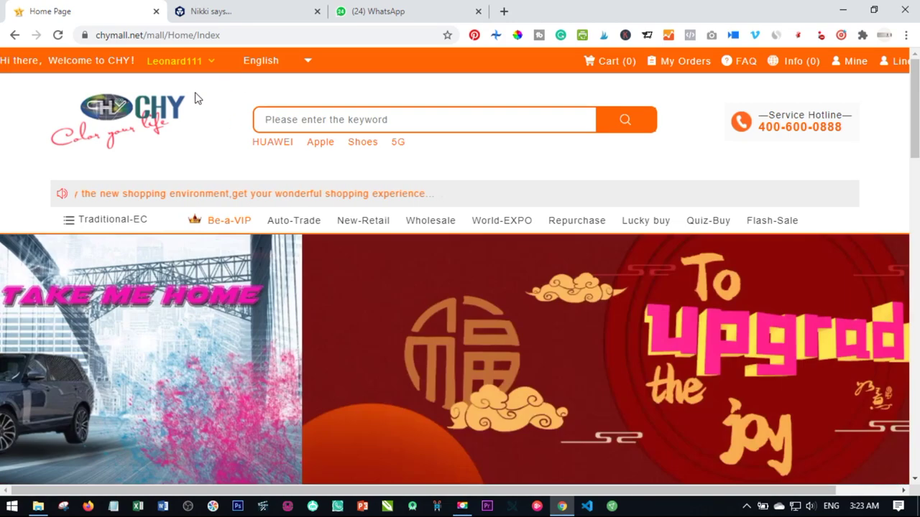
Open Personal Center from the account menu and review the bank and BTC/USDT wallet fields
mouse_move(177, 64)
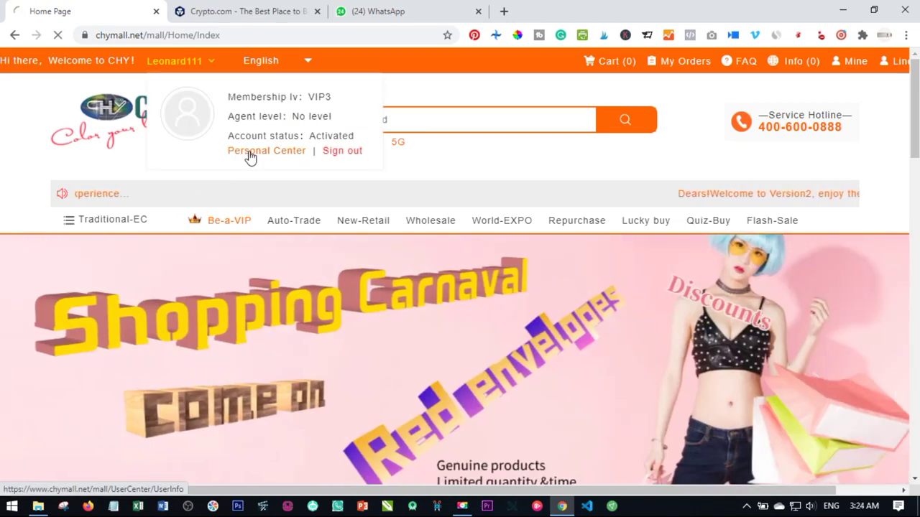
click(251, 157)
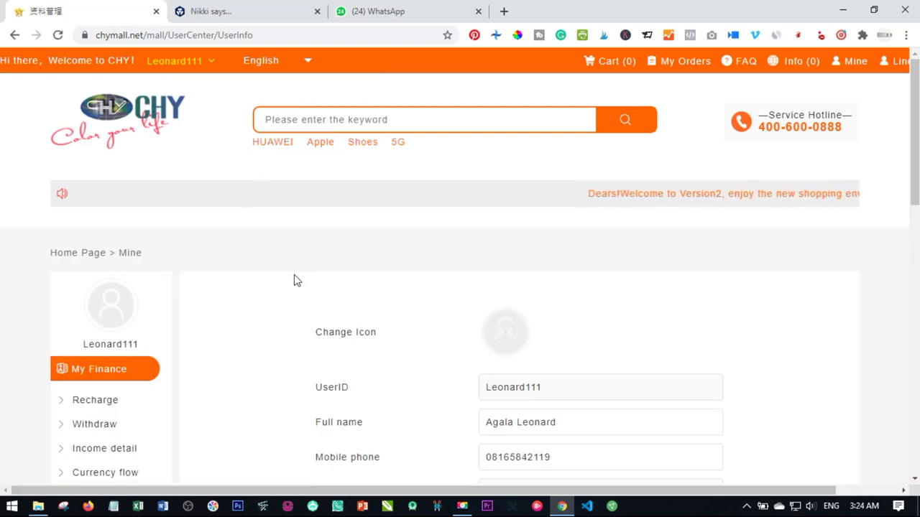
scroll(294, 266, down, 1)
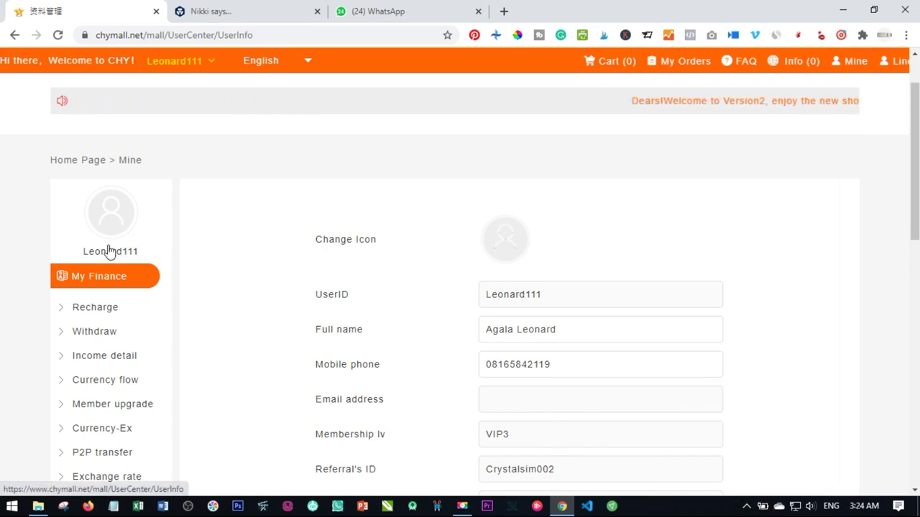
scroll(109, 250, down, 1)
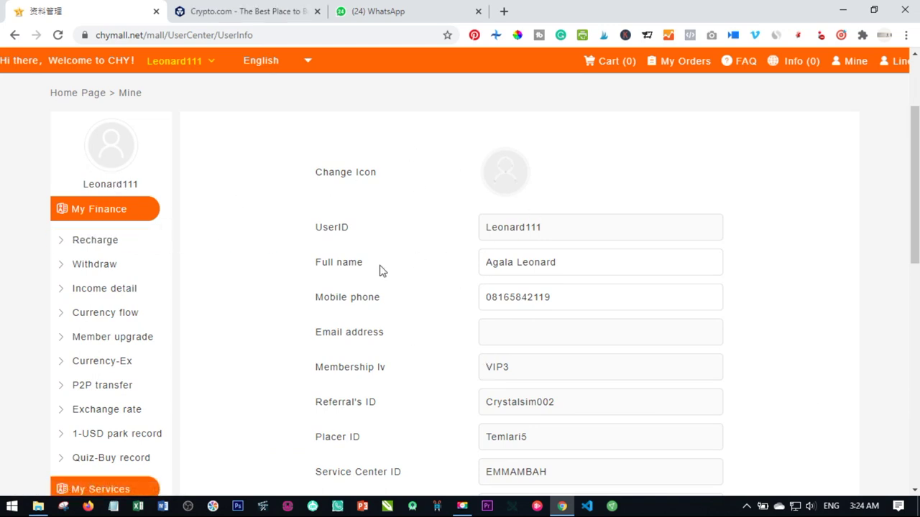
scroll(381, 270, down, 1)
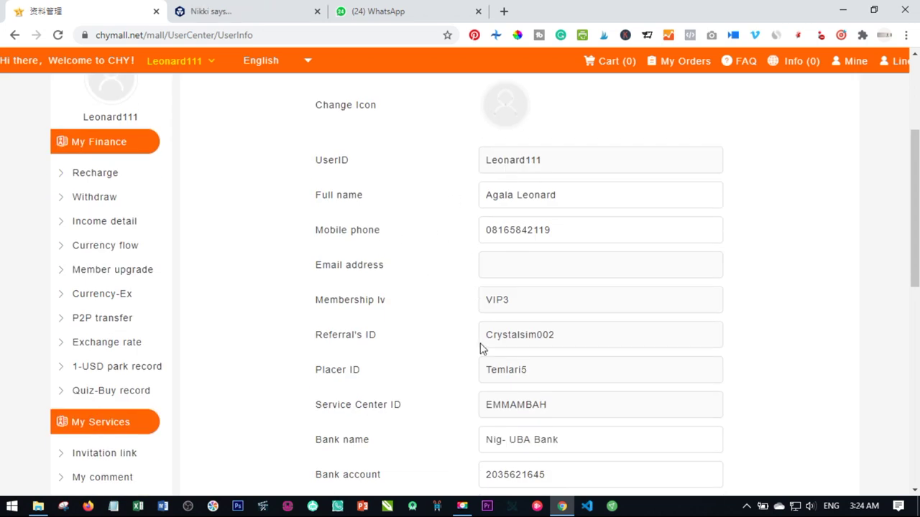
scroll(477, 352, down, 3)
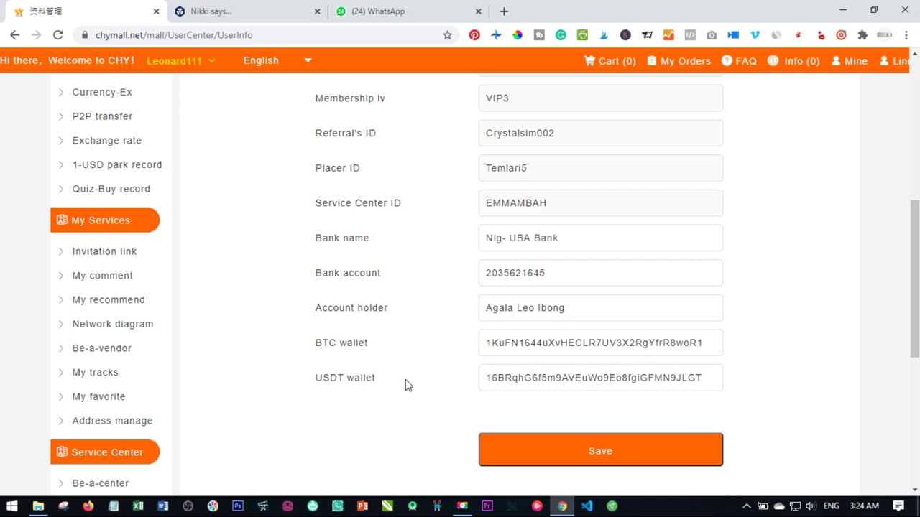
scroll(405, 386, up, 2)
scroll(405, 386, up, 2)
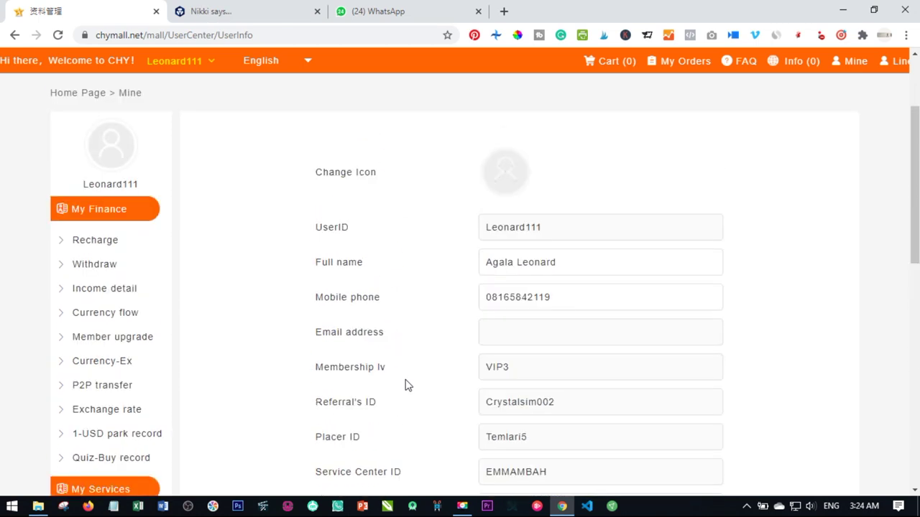
scroll(395, 321, down, 3)
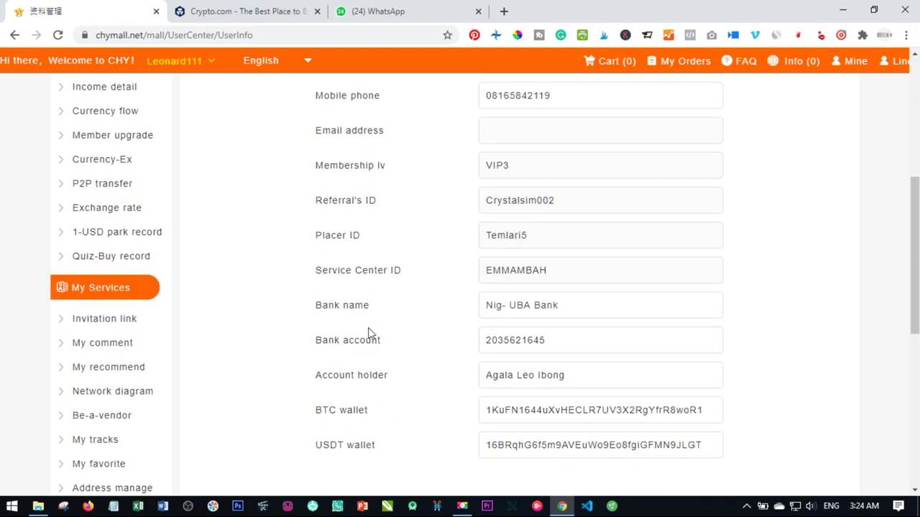
scroll(404, 347, down, 3)
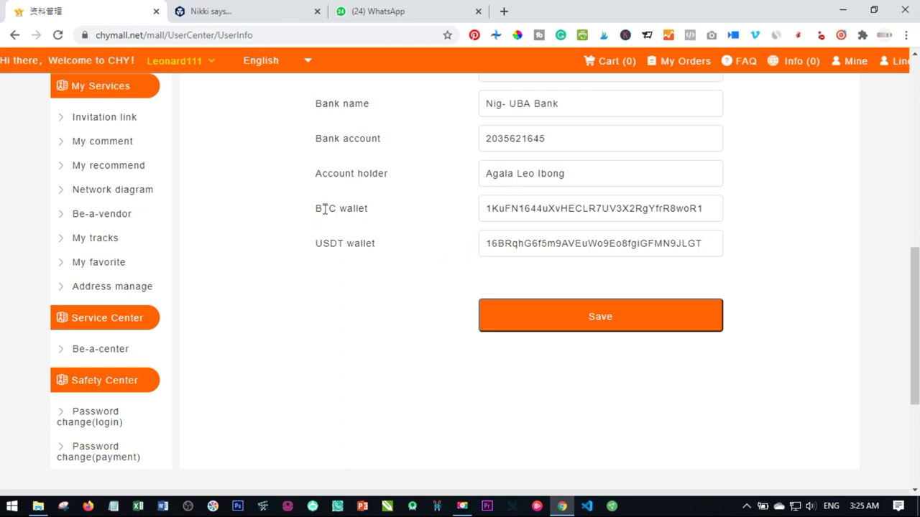
click(251, 9)
click(218, 14)
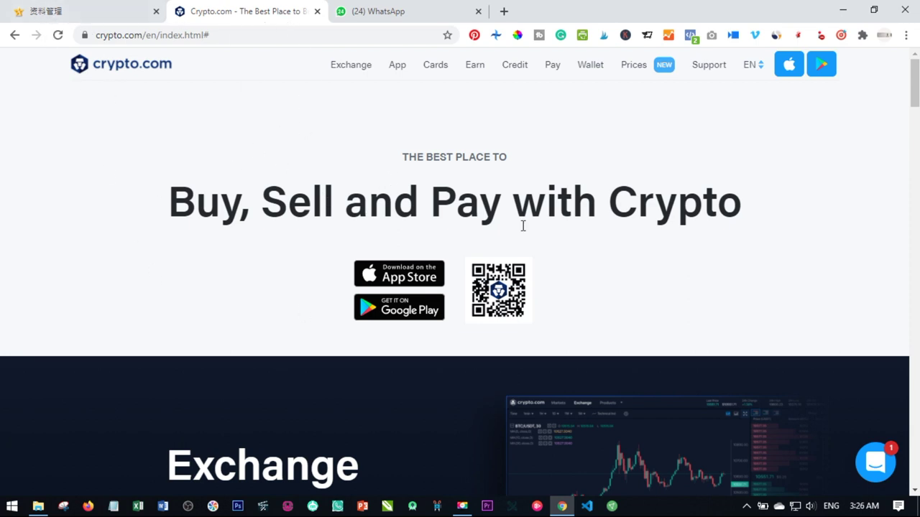
click(70, 7)
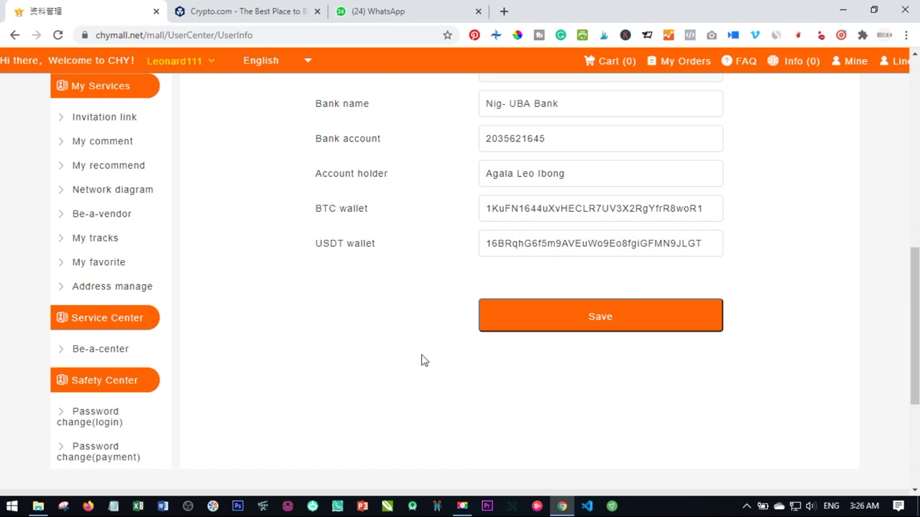
click(235, 11)
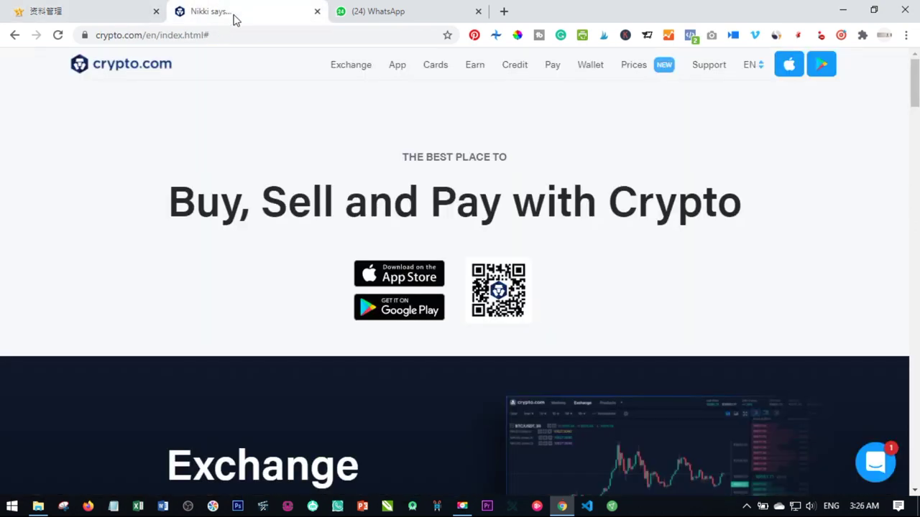
click(85, 12)
click(260, 8)
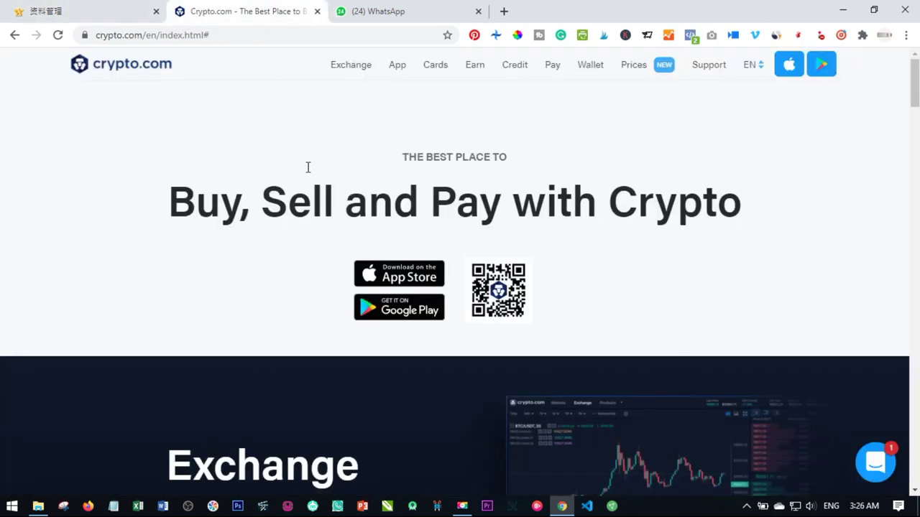
click(93, 9)
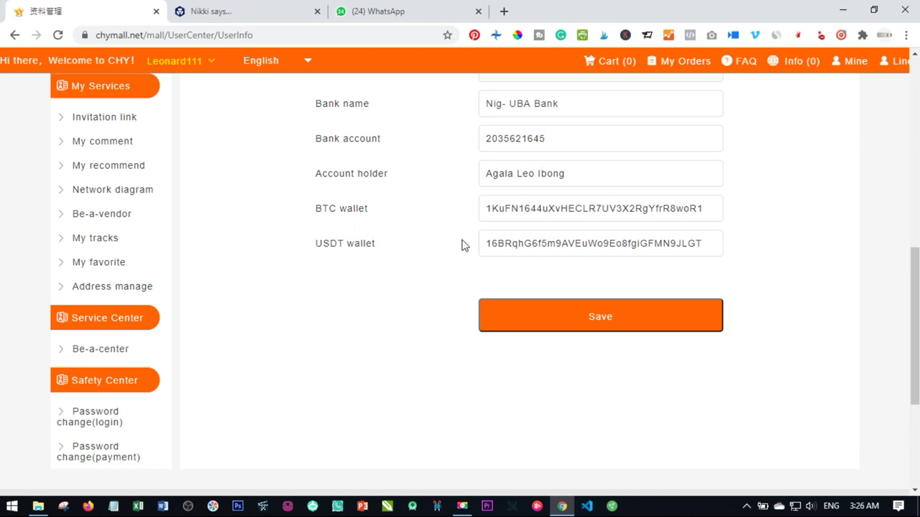
scroll(464, 245, up, 1)
scroll(427, 308, up, 1)
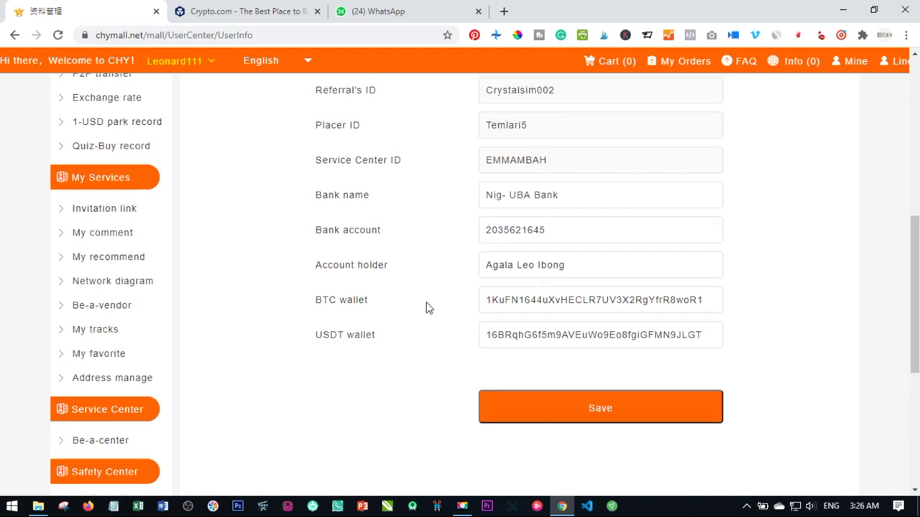
click(571, 239)
scroll(585, 294, down, 4)
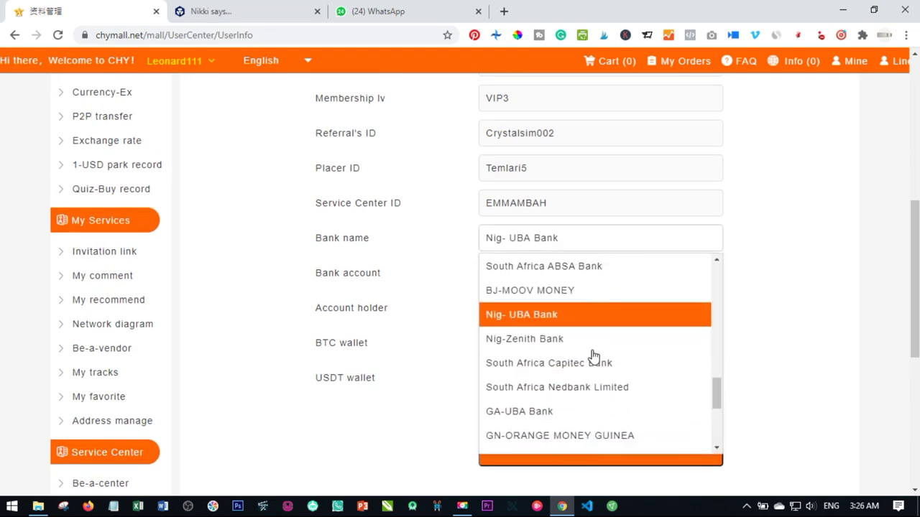
scroll(575, 355, down, 1)
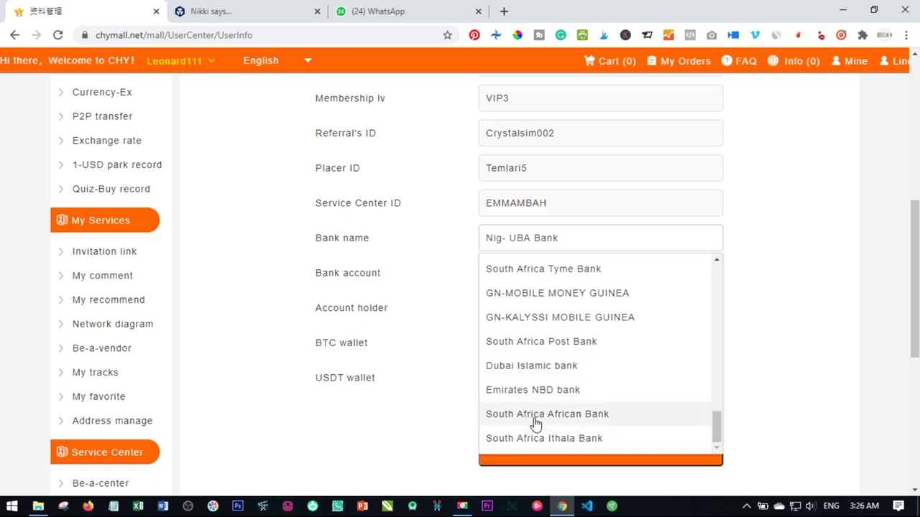
scroll(546, 420, up, 4)
scroll(598, 377, up, 5)
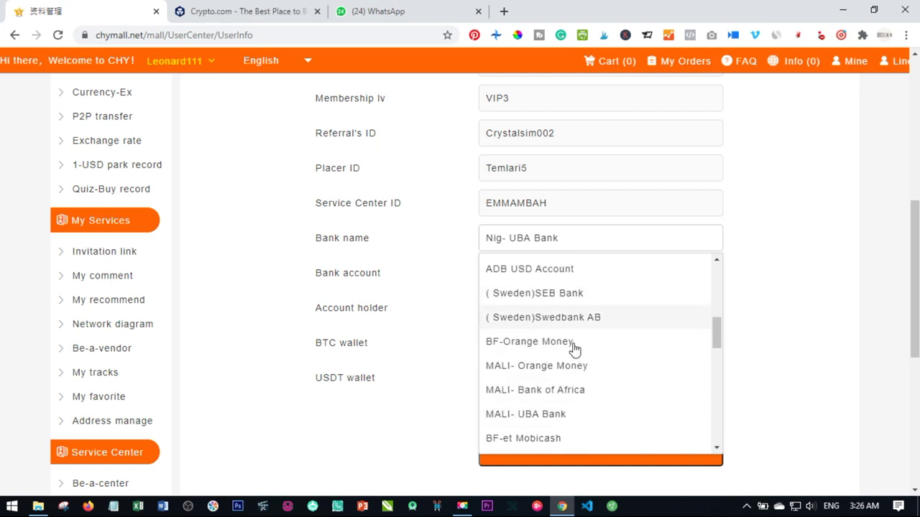
scroll(575, 347, up, 3)
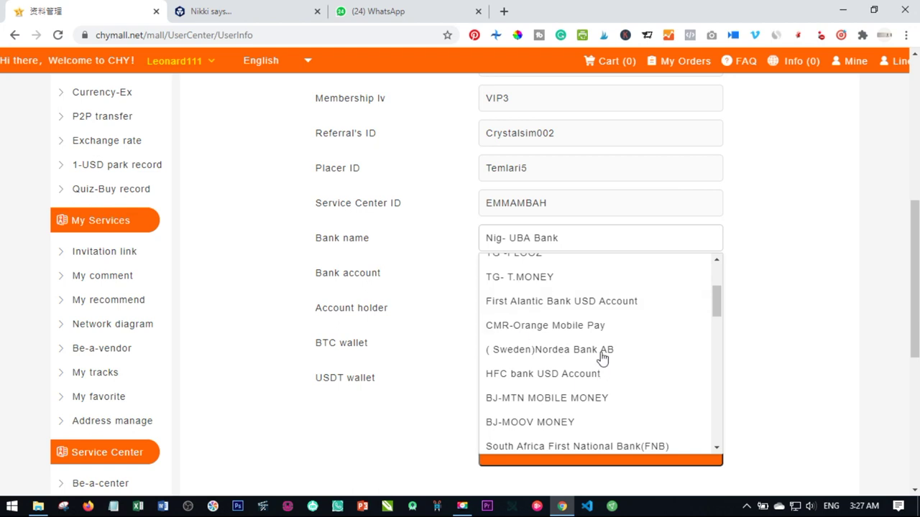
scroll(598, 366, up, 2)
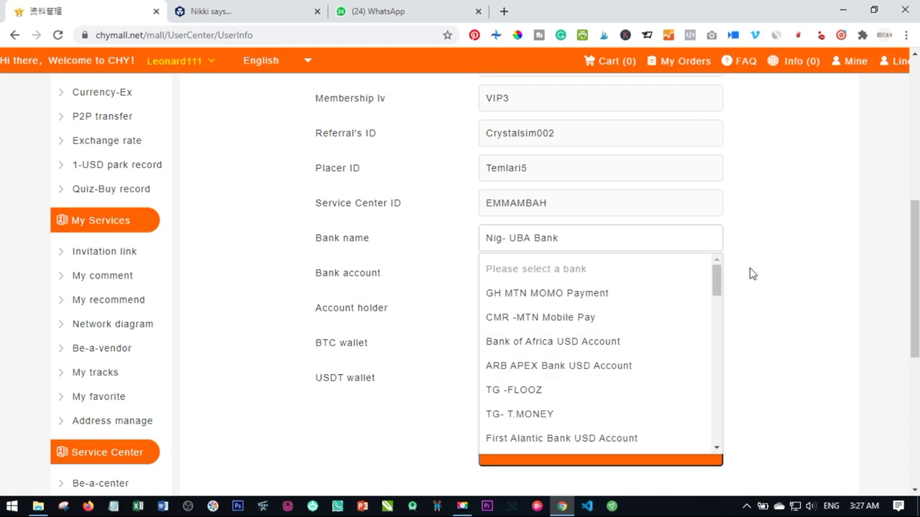
click(773, 264)
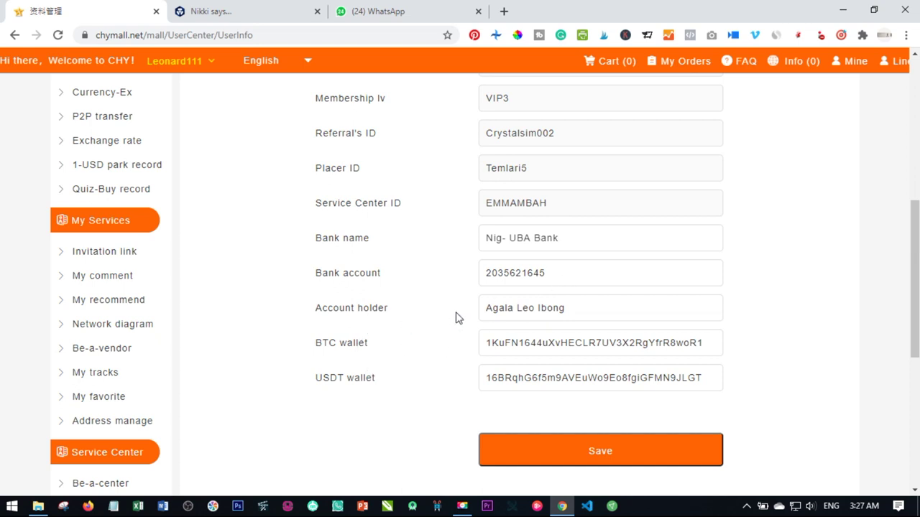
Save the profile details with Nig- UBA Bank kept as the bank
scroll(391, 369, down, 1)
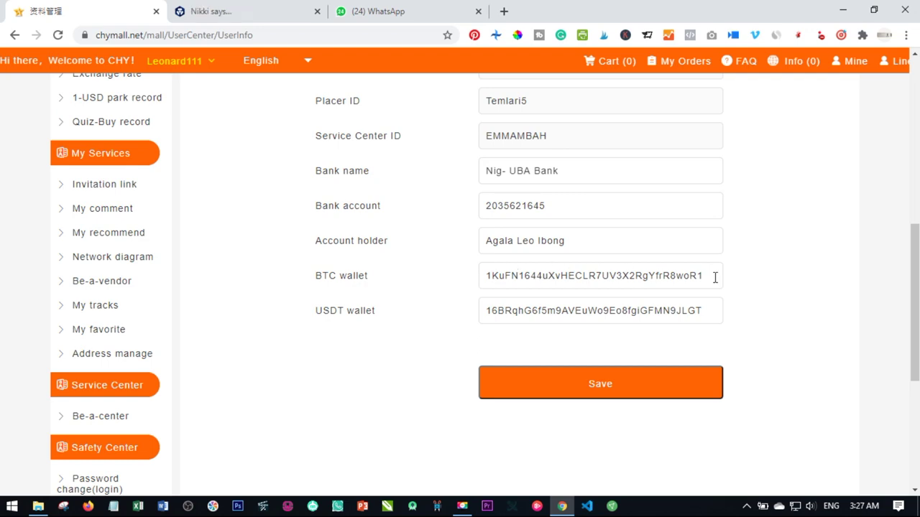
scroll(711, 280, up, 2)
scroll(676, 273, up, 2)
scroll(668, 260, up, 3)
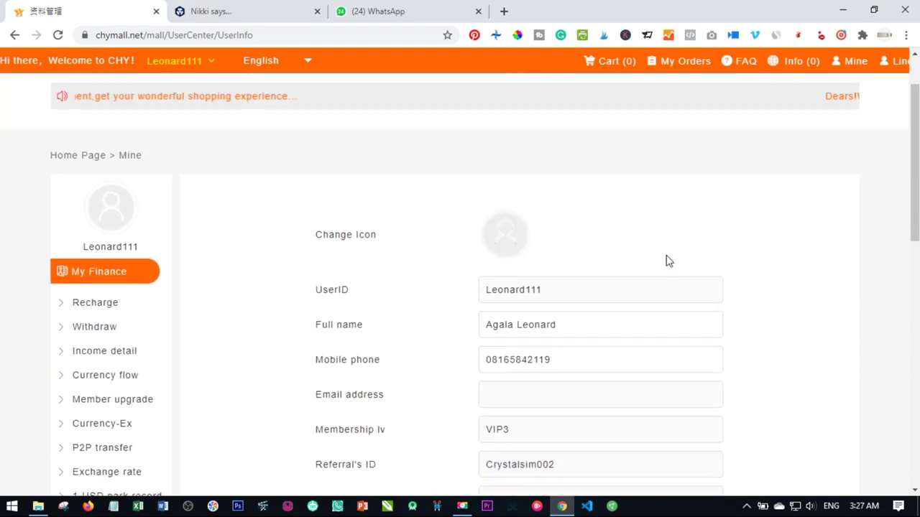
scroll(649, 285, down, 3)
scroll(567, 380, down, 5)
click(590, 188)
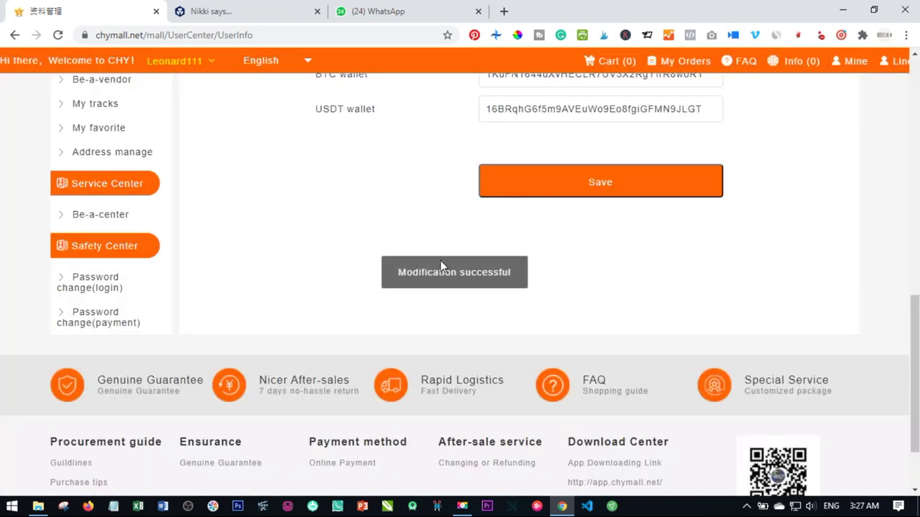
Go to the Withdraw page showing 14.00 CHY points
scroll(416, 302, up, 3)
scroll(381, 309, up, 5)
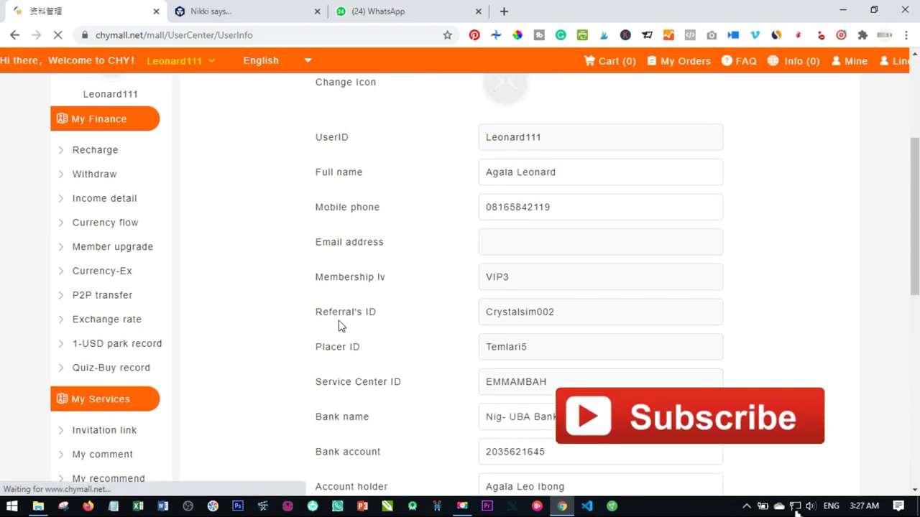
click(94, 179)
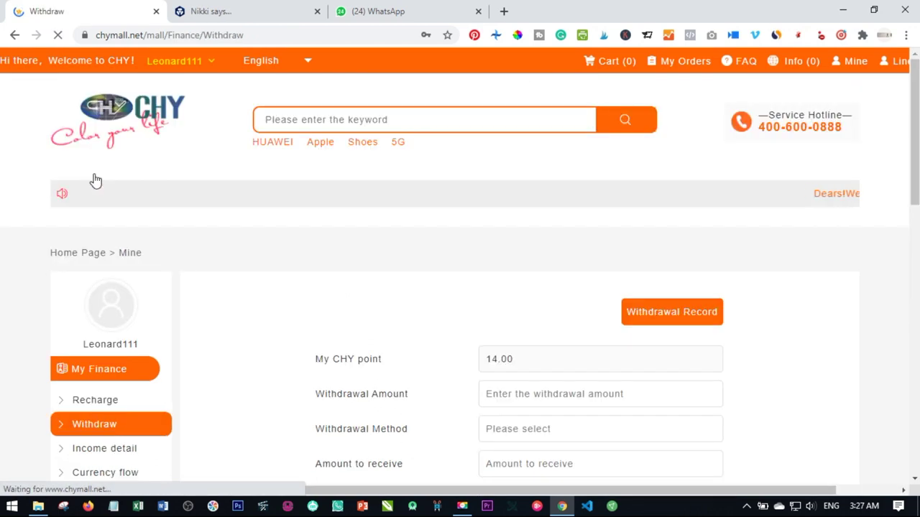
Show the Withdrawal Method options: BTC wallet, USDT wallet and Bank
scroll(315, 245, down, 6)
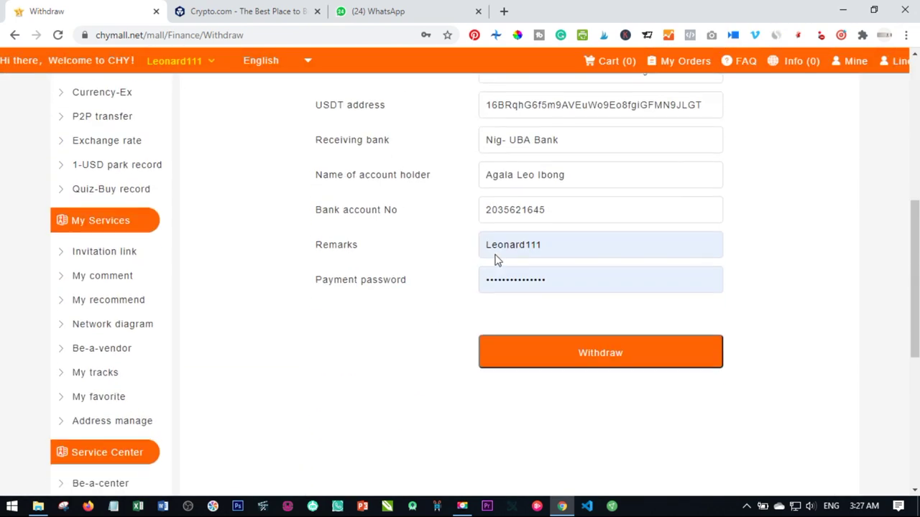
scroll(517, 235, up, 1)
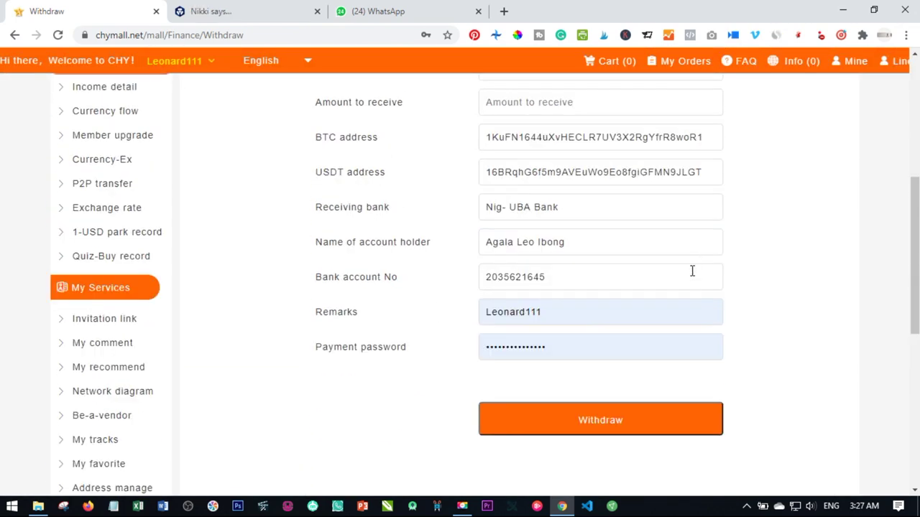
scroll(529, 320, up, 2)
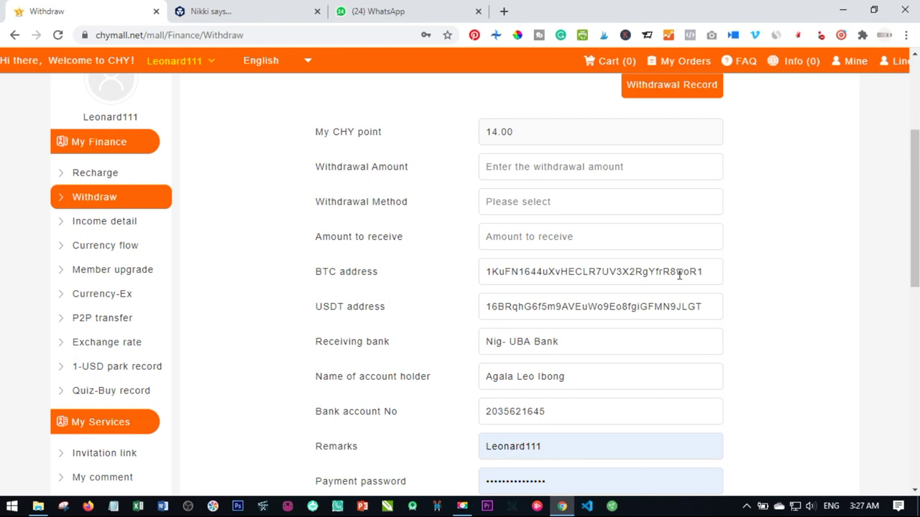
scroll(449, 341, down, 2)
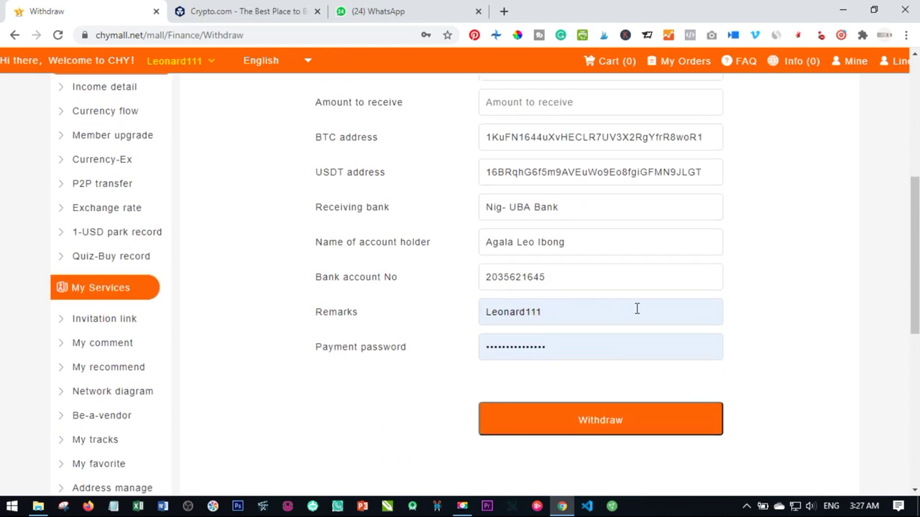
scroll(522, 304, up, 2)
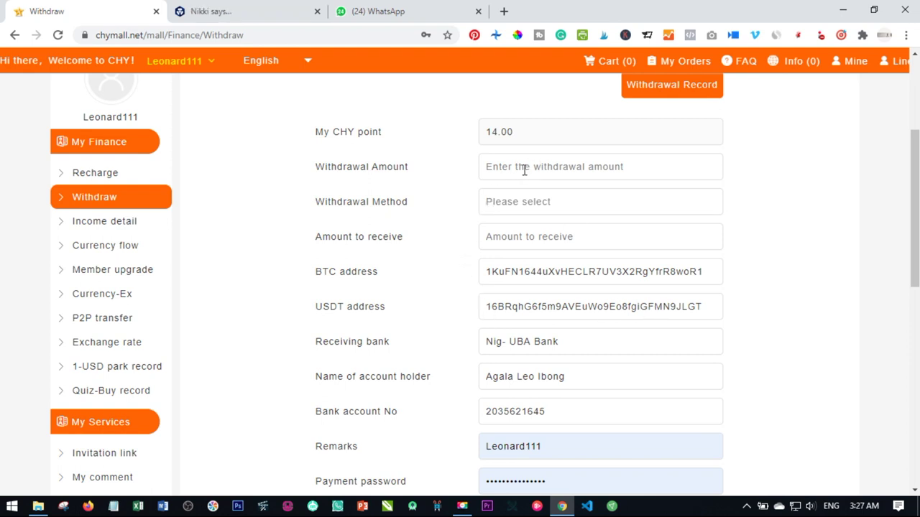
click(524, 207)
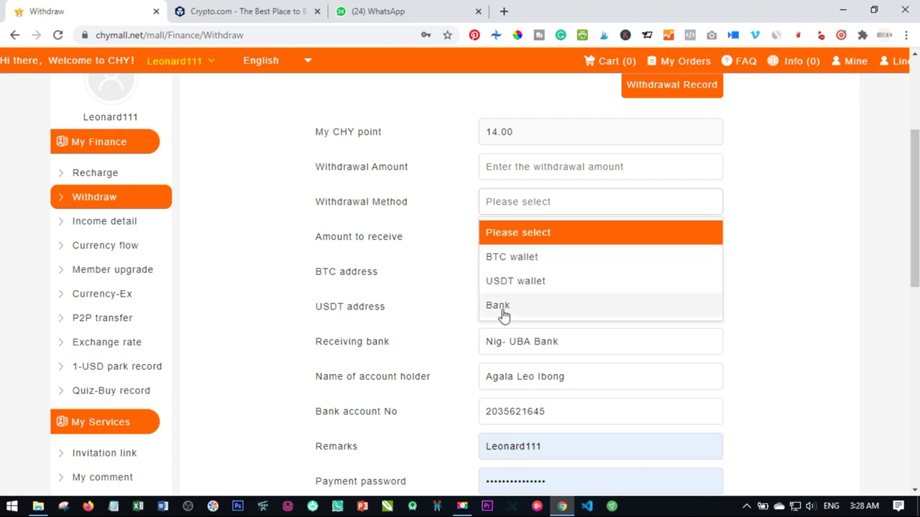
Enter 14 as the withdrawal amount
click(509, 261)
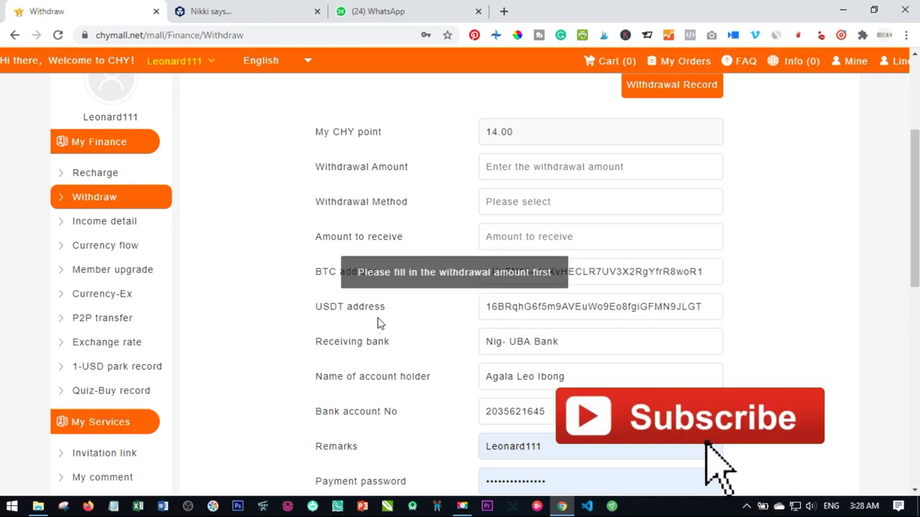
click(517, 173)
text(1)
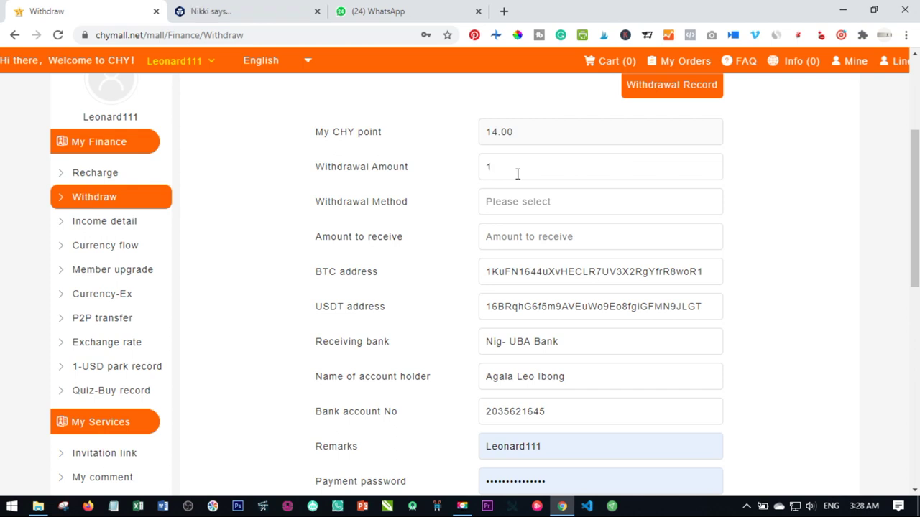
text(4)
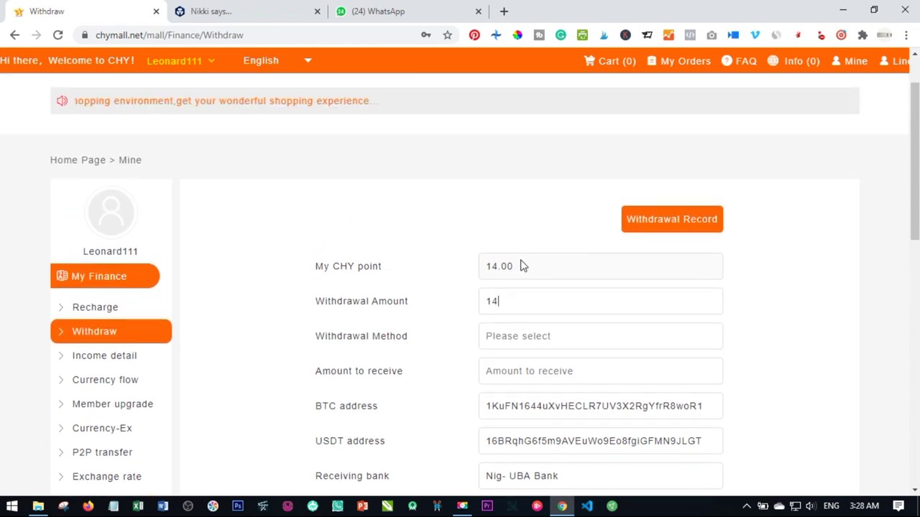
Select BTC wallet as the withdrawal method, showing 0.01210025929 to receive
click(521, 209)
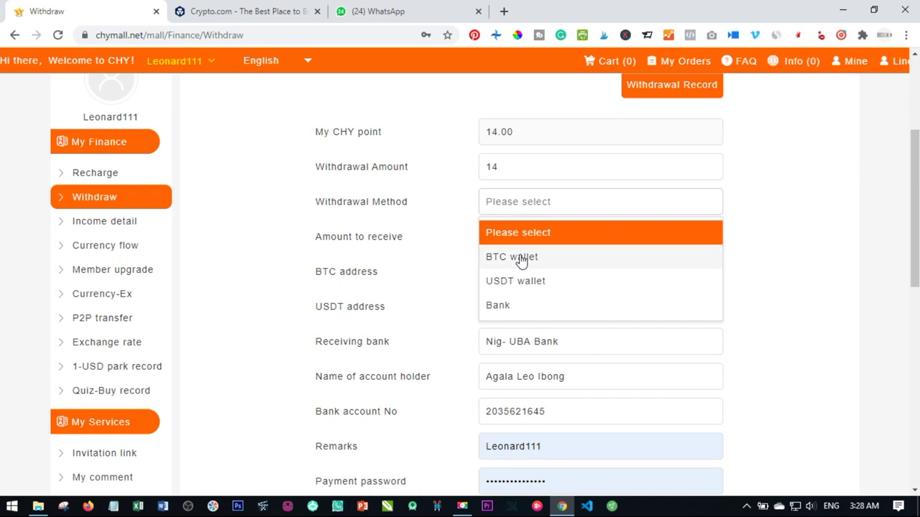
click(523, 257)
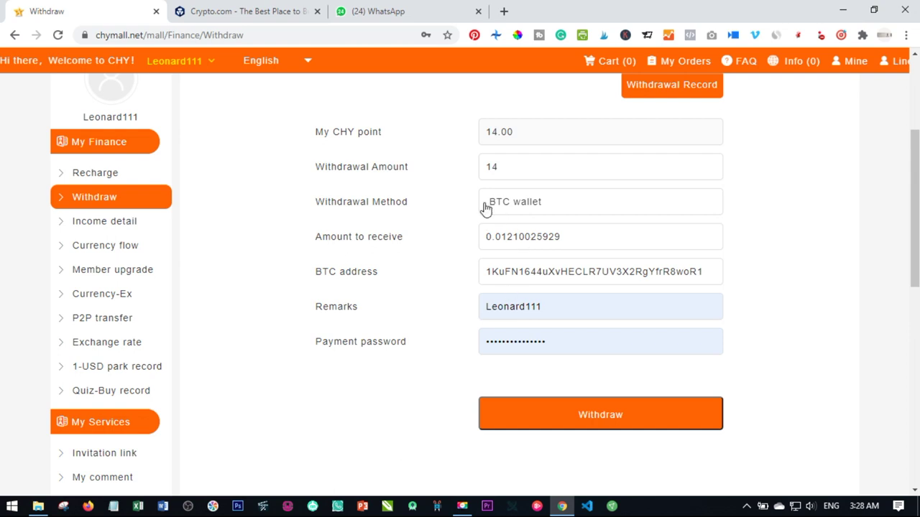
scroll(487, 252, up, 1)
scroll(513, 304, down, 1)
scroll(511, 302, up, 1)
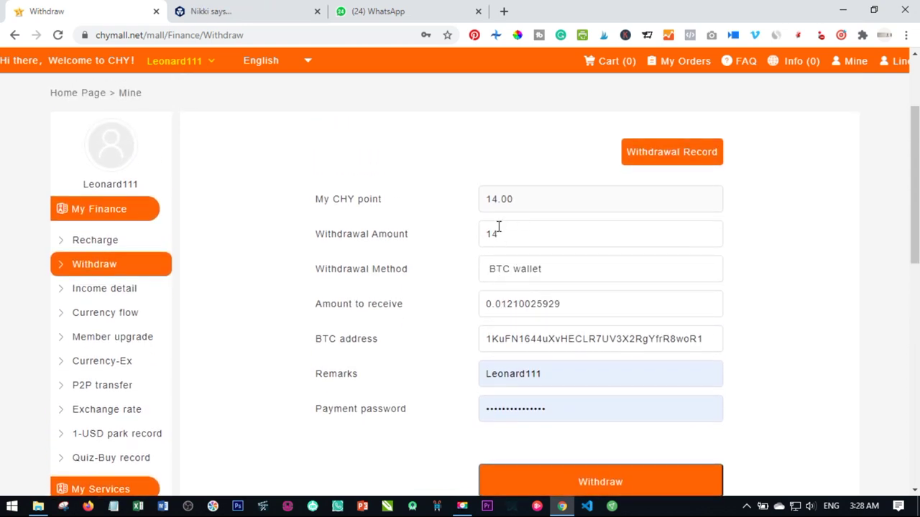
scroll(703, 314, down, 1)
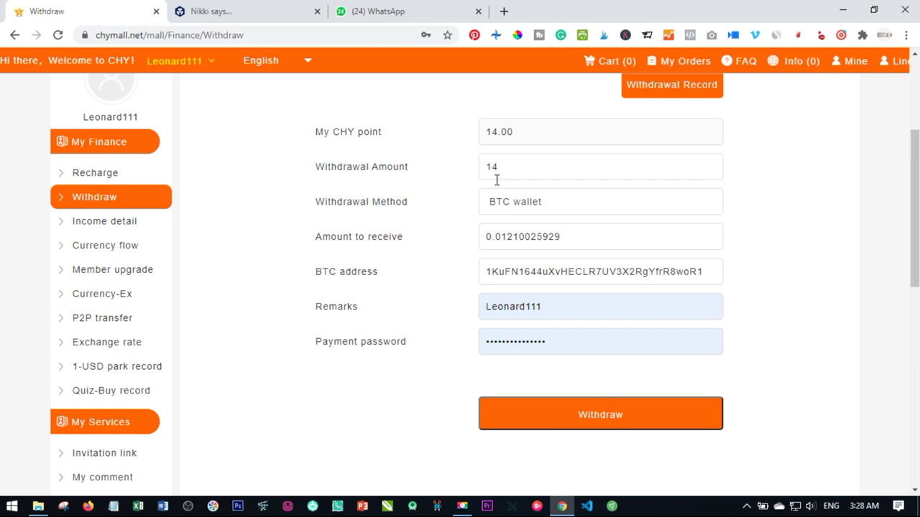
Switch the withdrawal method to USDT wallet, then to Bank
click(513, 207)
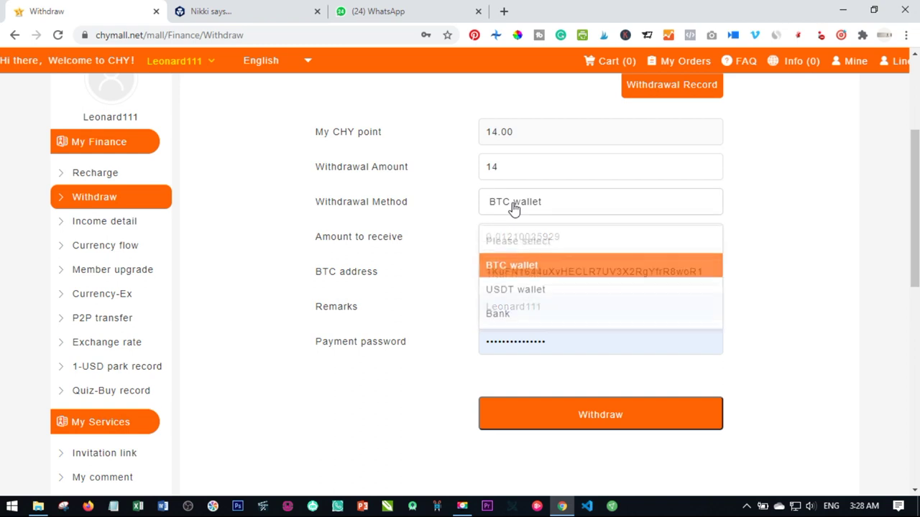
click(521, 281)
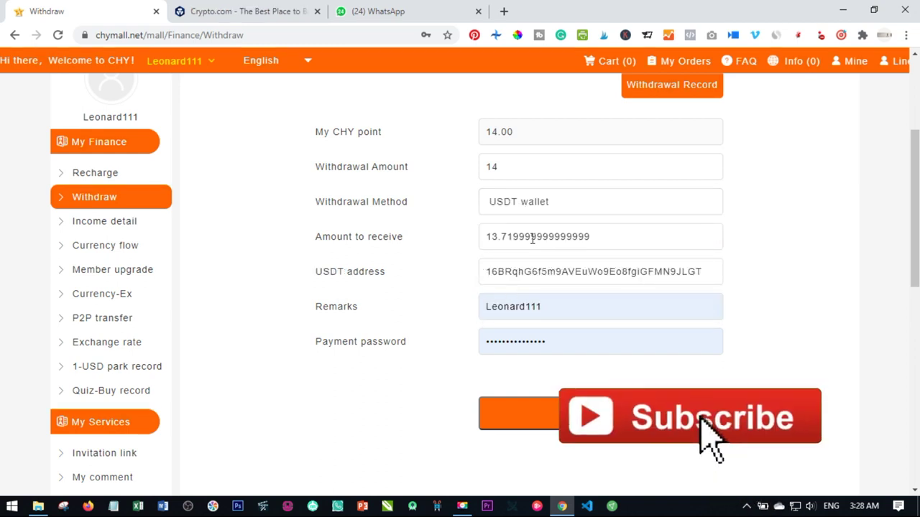
click(538, 208)
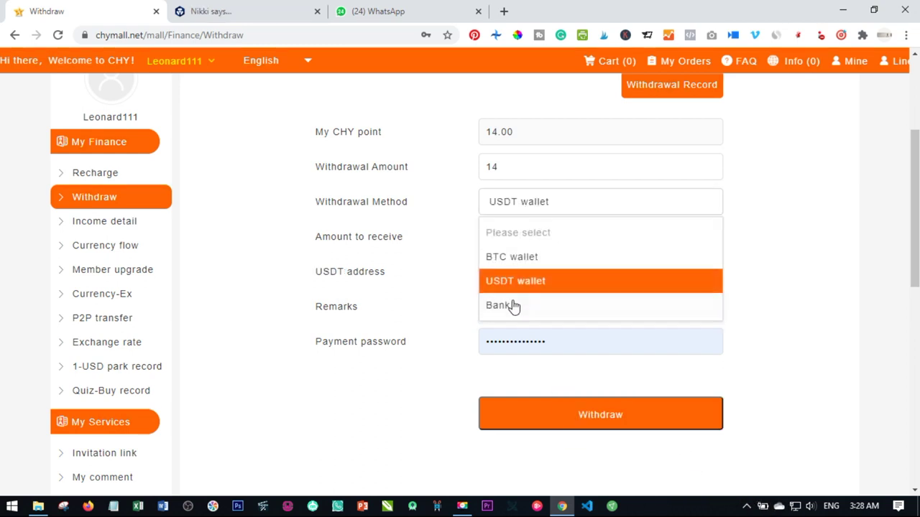
click(511, 305)
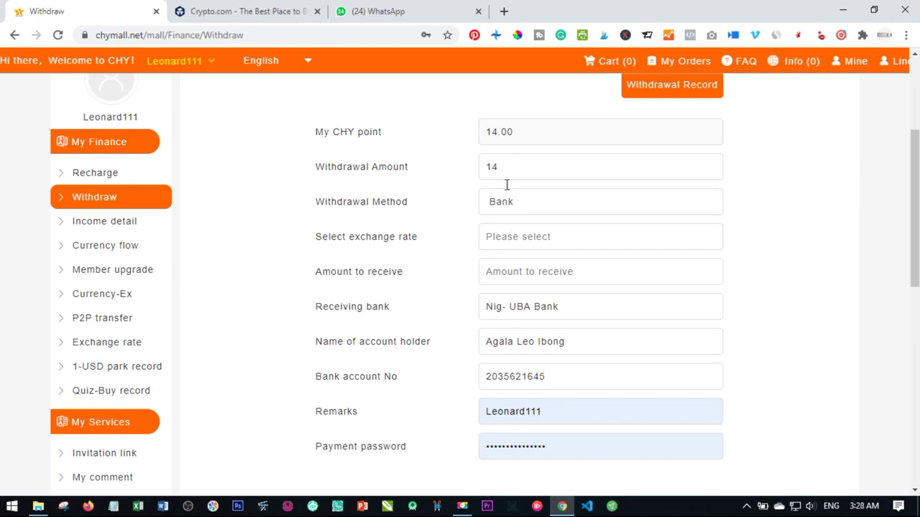
Choose NGN as the exchange rate, giving 5320 to receive
click(519, 240)
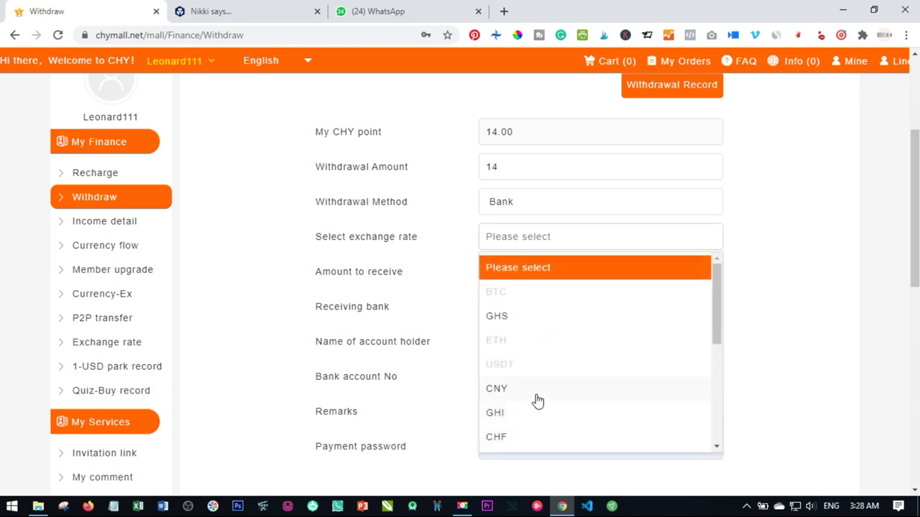
scroll(537, 401, down, 5)
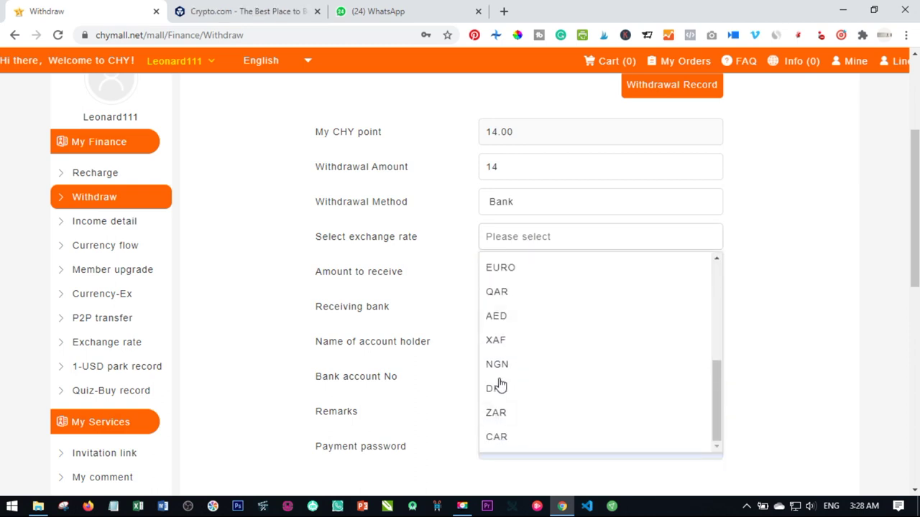
click(499, 364)
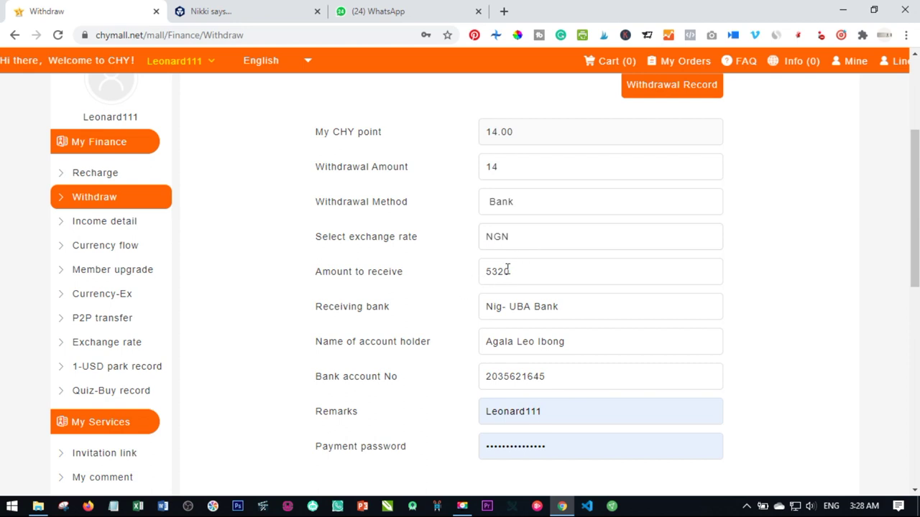
scroll(696, 256, down, 1)
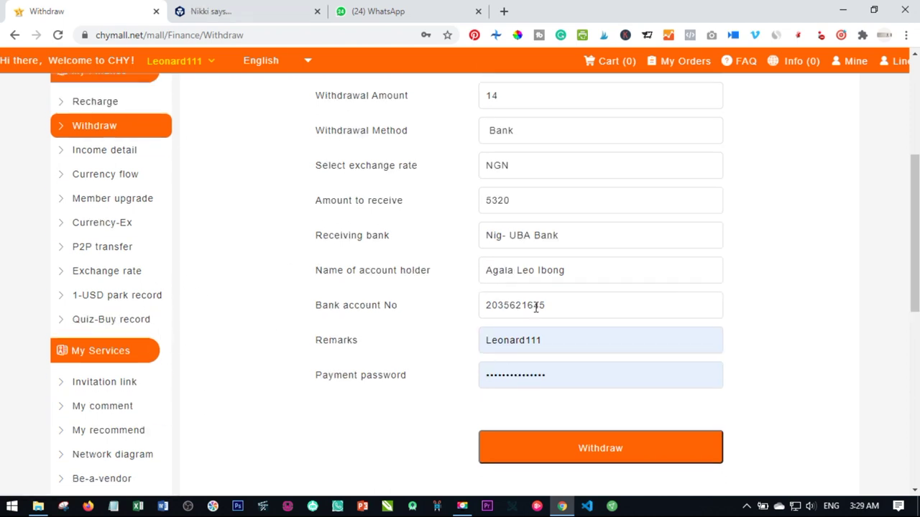
scroll(569, 302, down, 1)
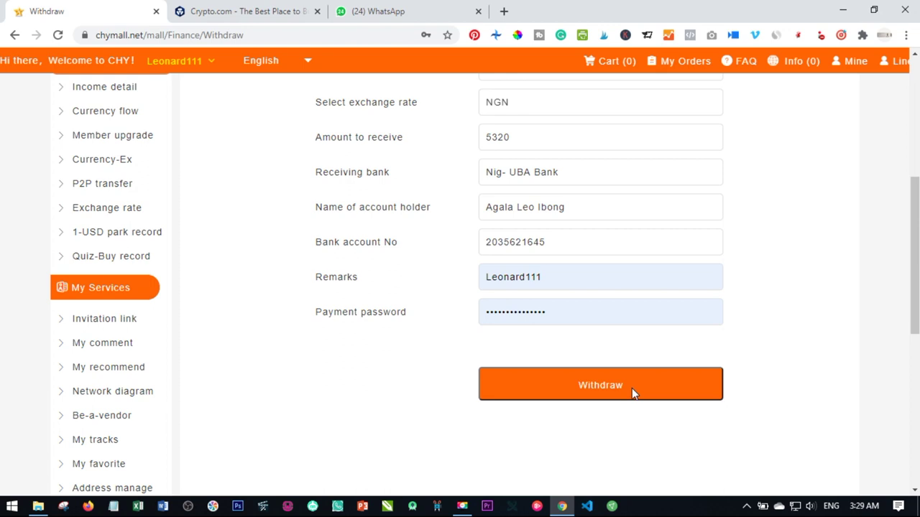
scroll(631, 389, up, 1)
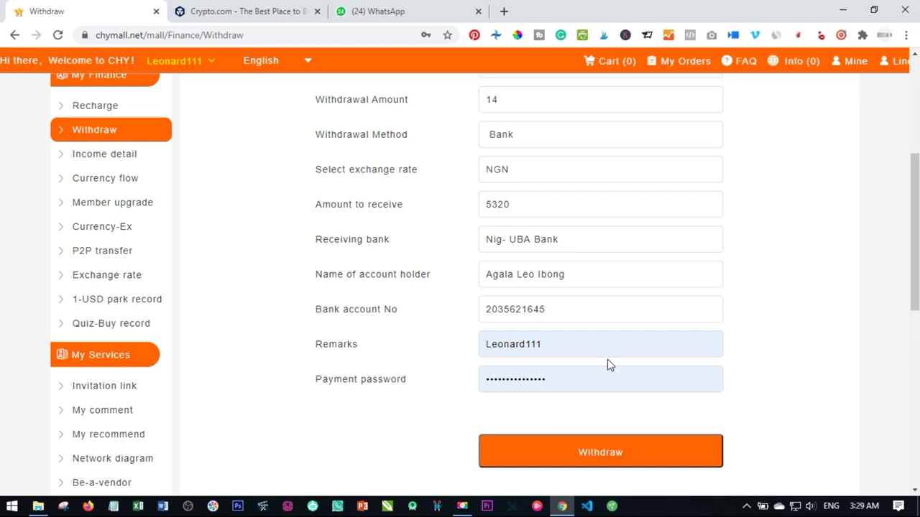
scroll(532, 372, up, 2)
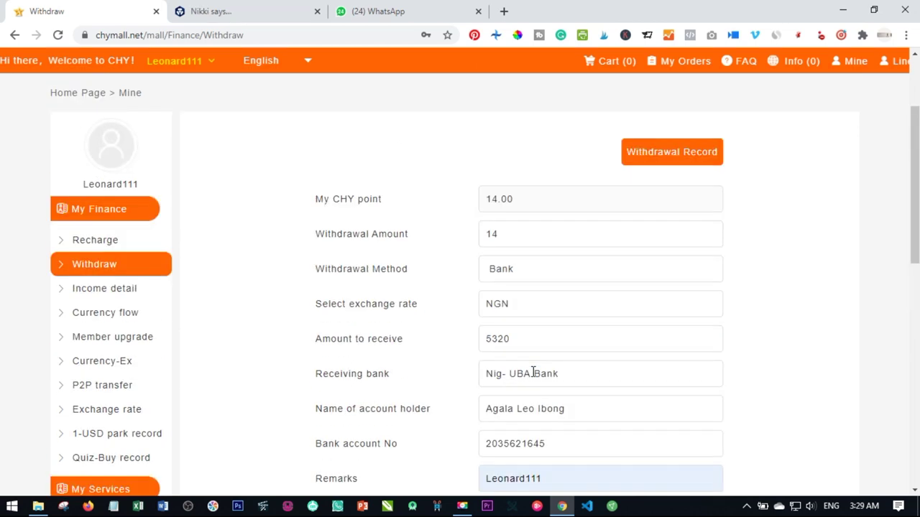
scroll(479, 365, down, 3)
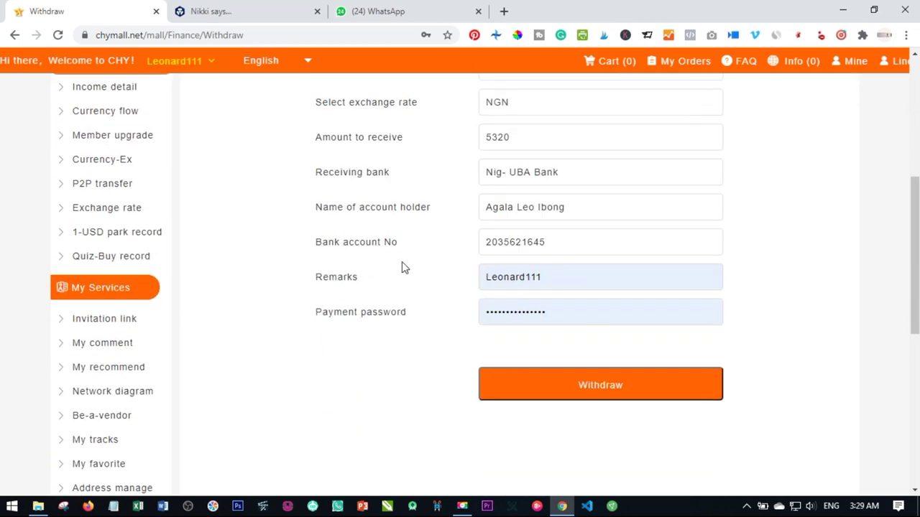
scroll(473, 416, down, 1)
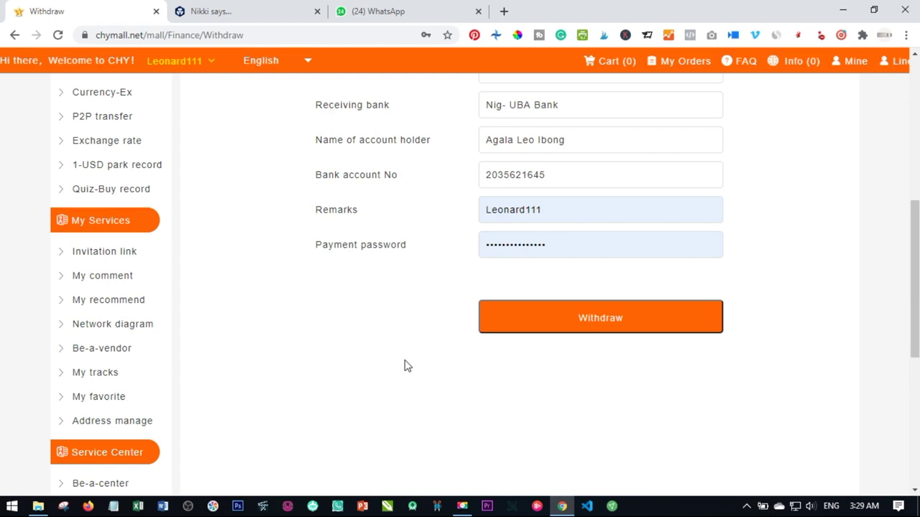
scroll(404, 366, up, 4)
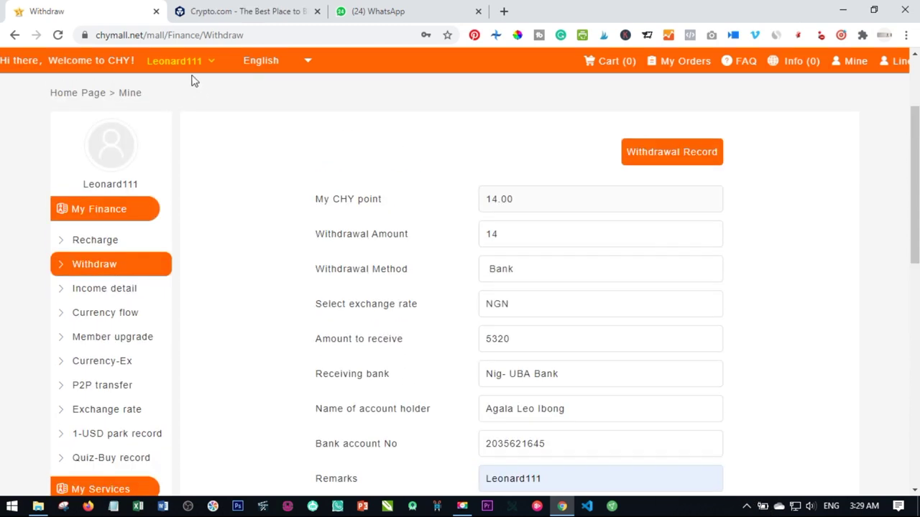
click(225, 7)
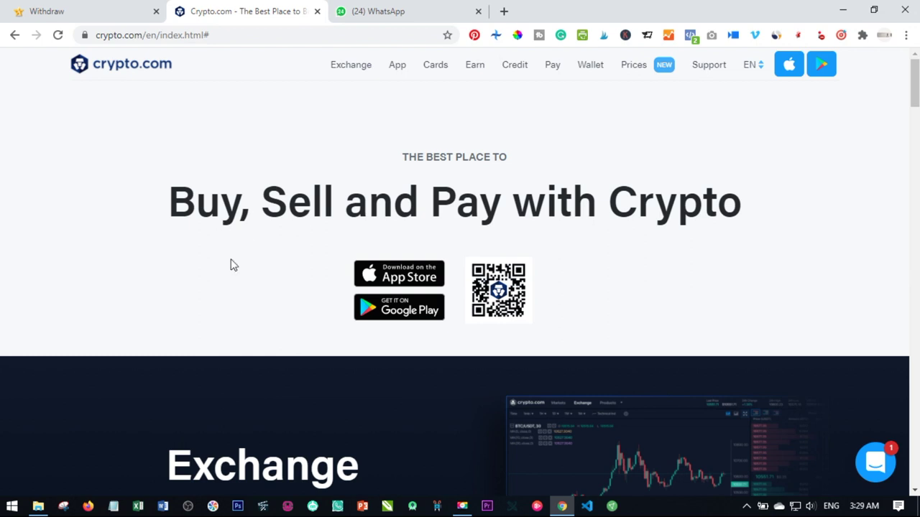
click(72, 9)
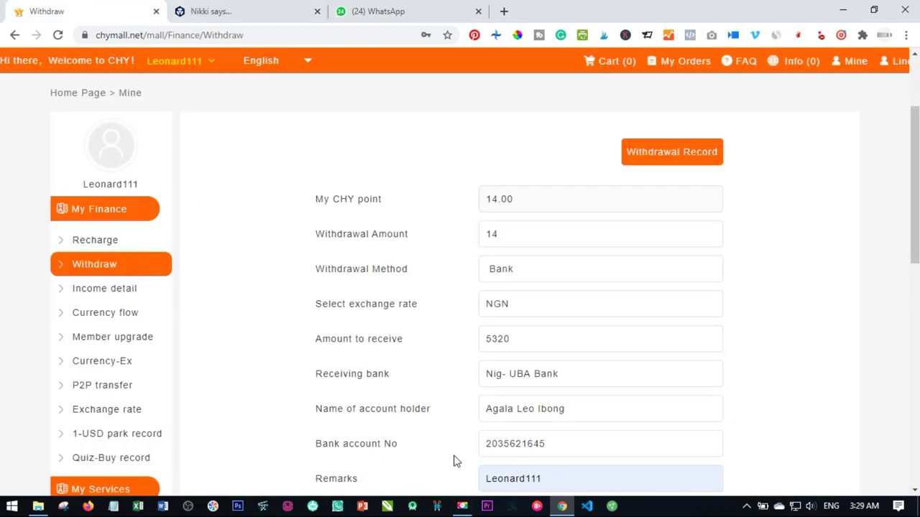